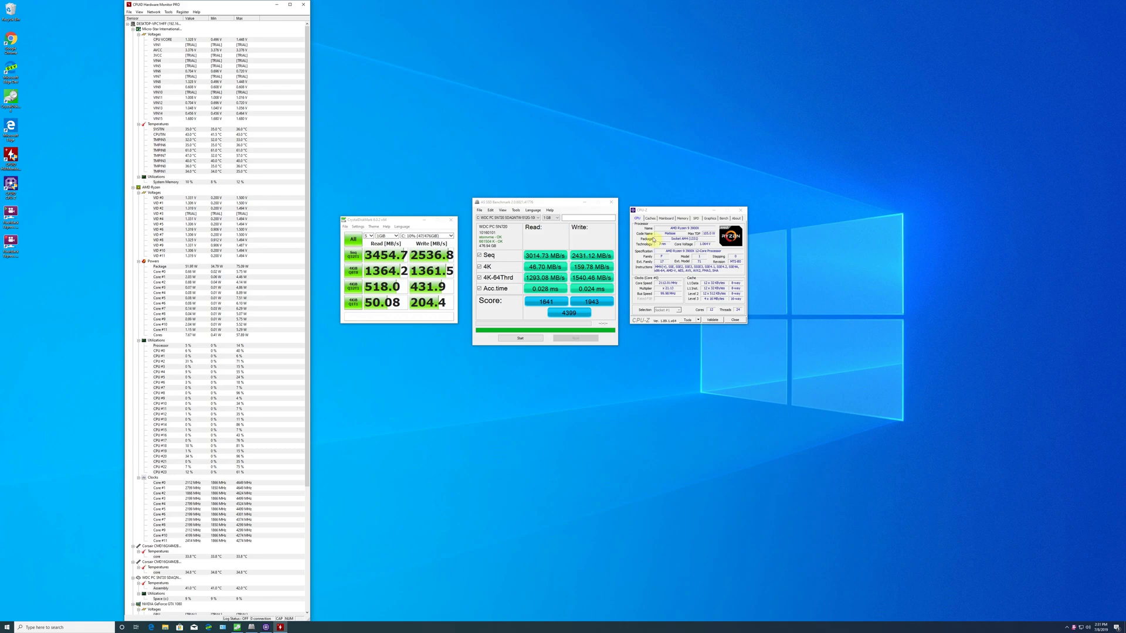
Reposition the CPU-Z window and review its Caches, Mainboard, Memory, SPD, Graphics, Bench and About pages before returning to the CPU page.
{"action": "left_click_drag", "start_coordinate": [661, 213], "coordinate": [675, 211]}
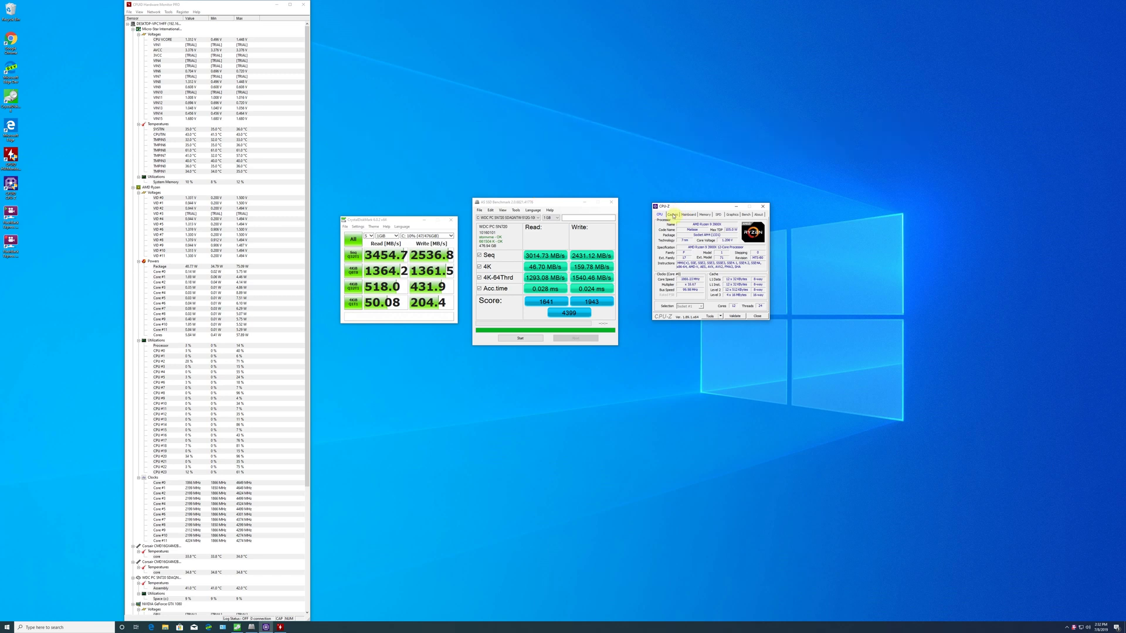
{"action": "left_click", "coordinate": [673, 215]}
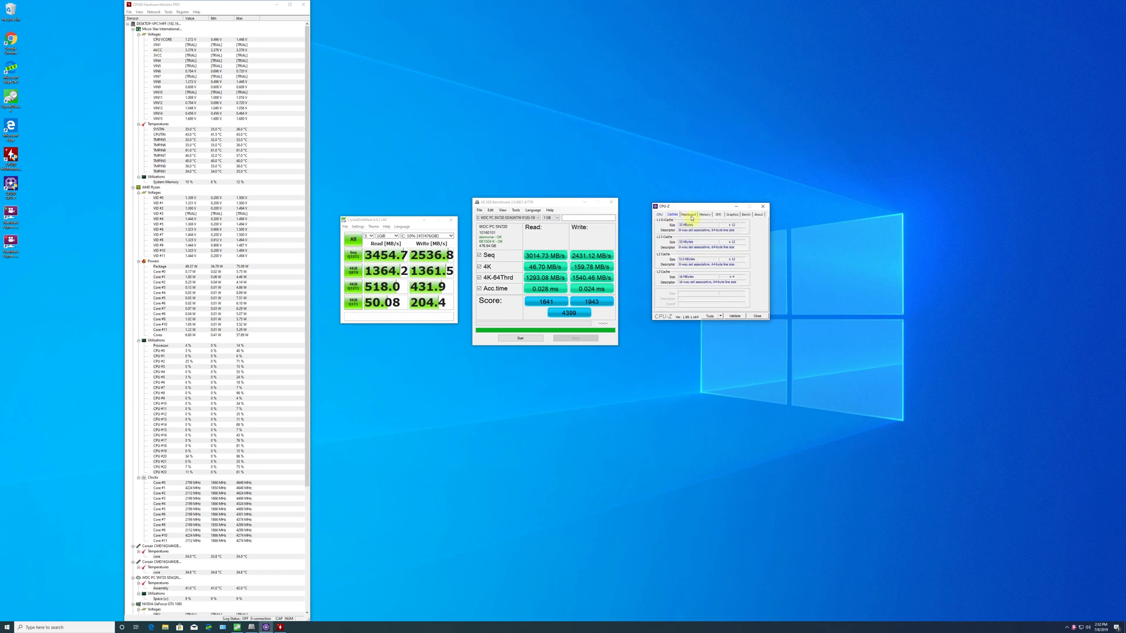
{"action": "left_click", "coordinate": [692, 217]}
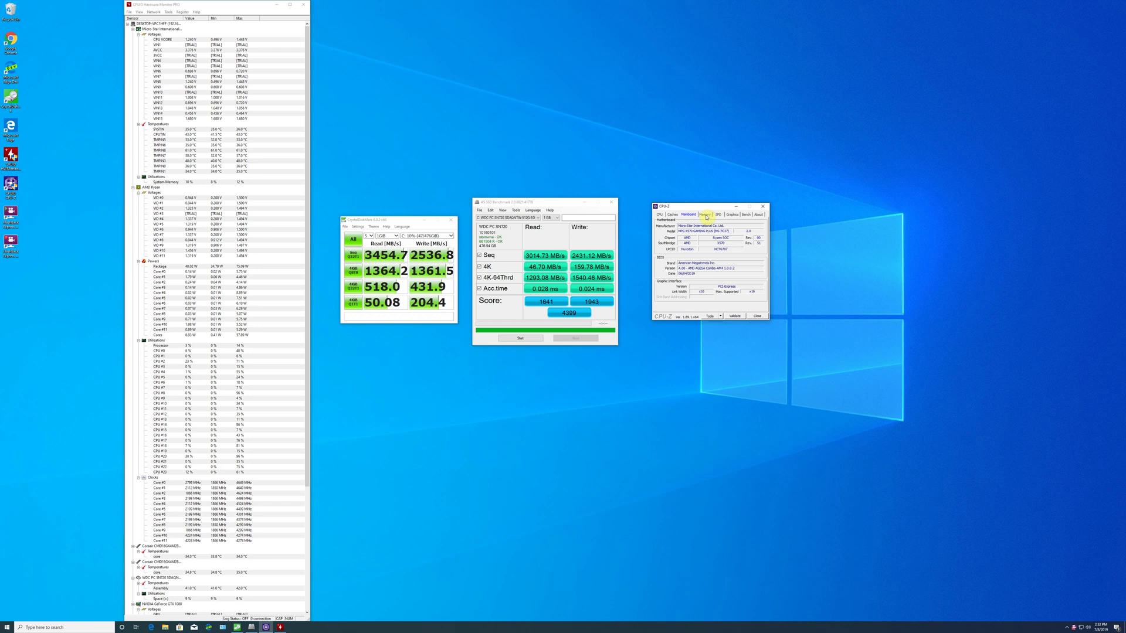
{"action": "left_click", "coordinate": [706, 216]}
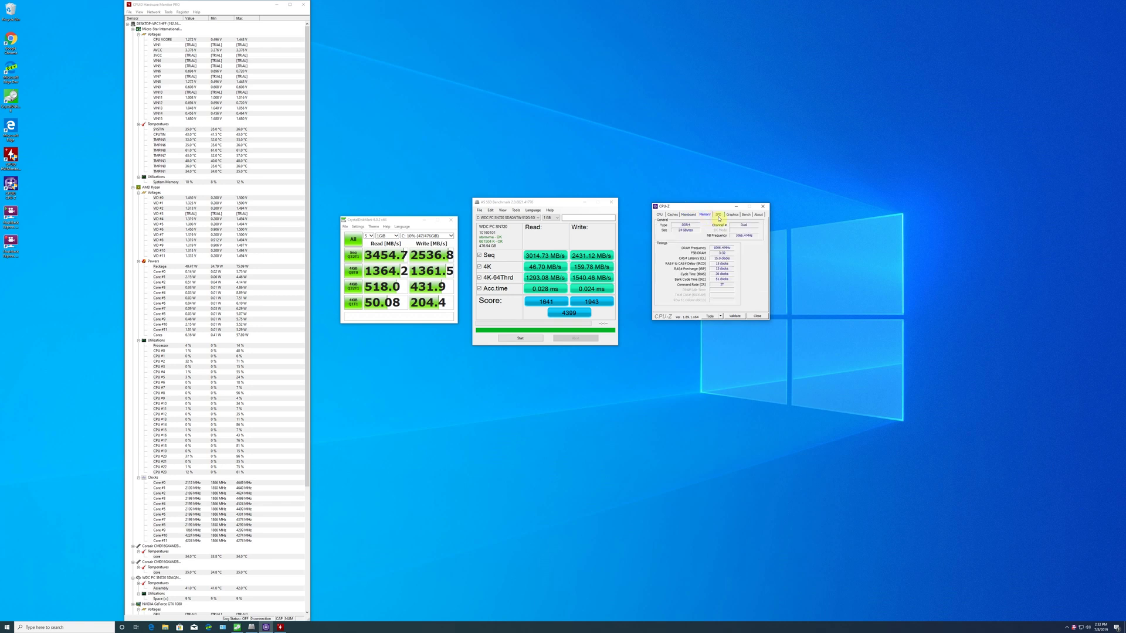
{"action": "left_click", "coordinate": [719, 215]}
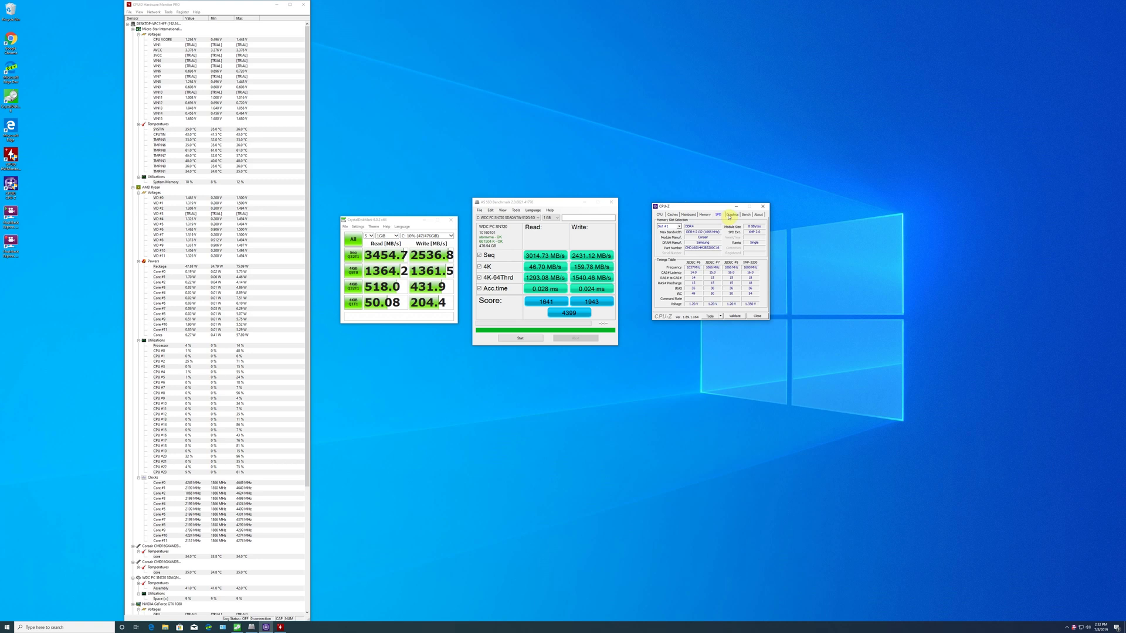
{"action": "left_click", "coordinate": [731, 216]}
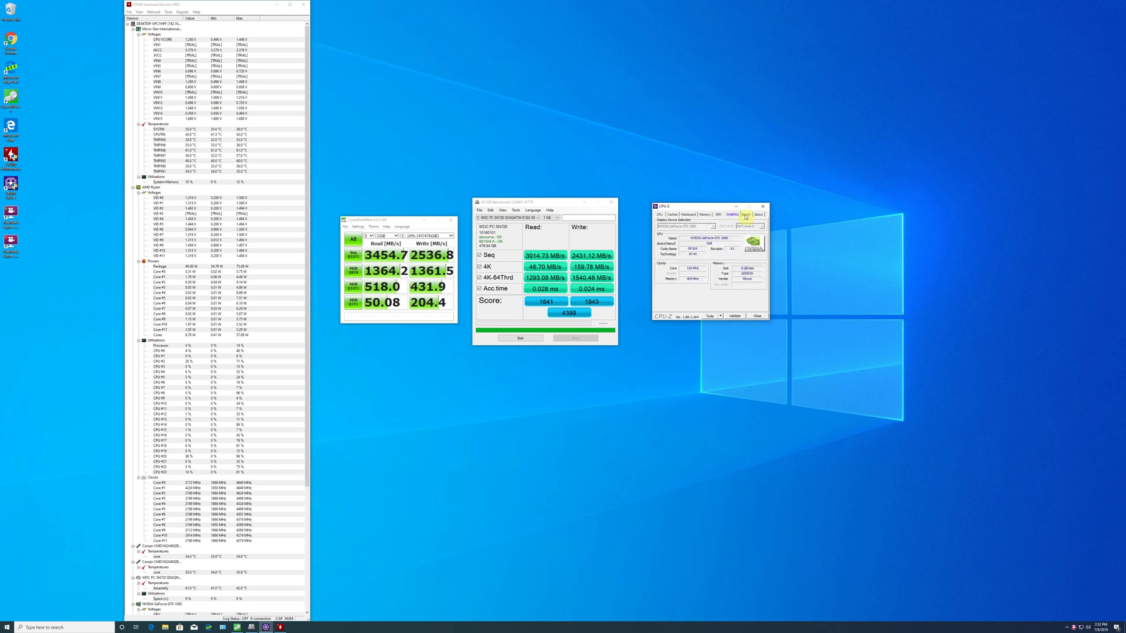
{"action": "left_click", "coordinate": [745, 215]}
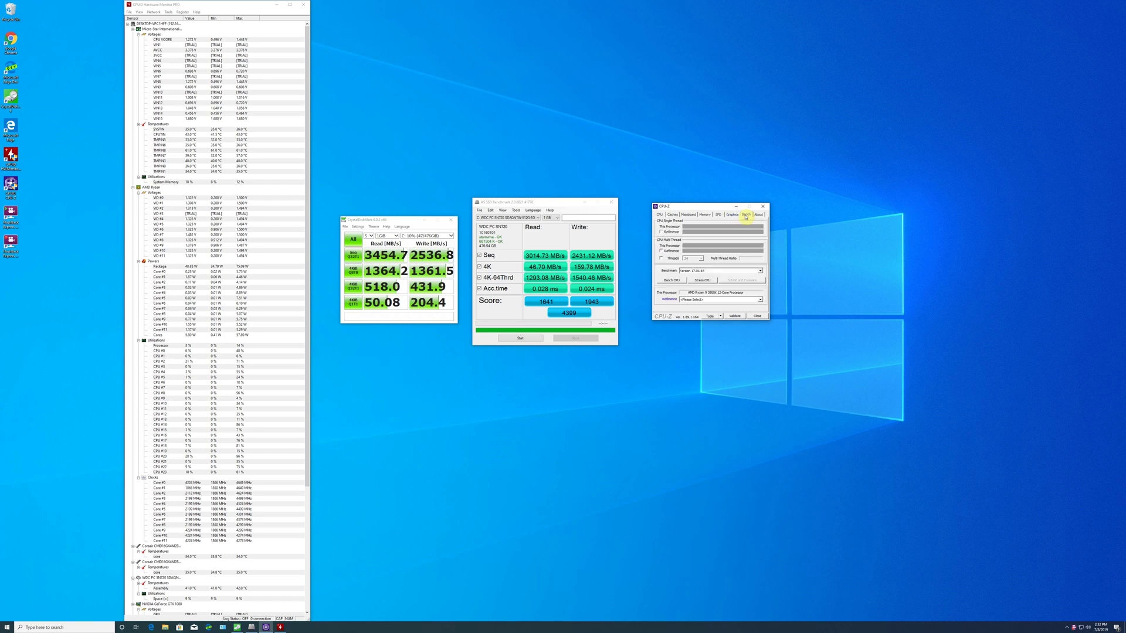
{"action": "left_click", "coordinate": [758, 215]}
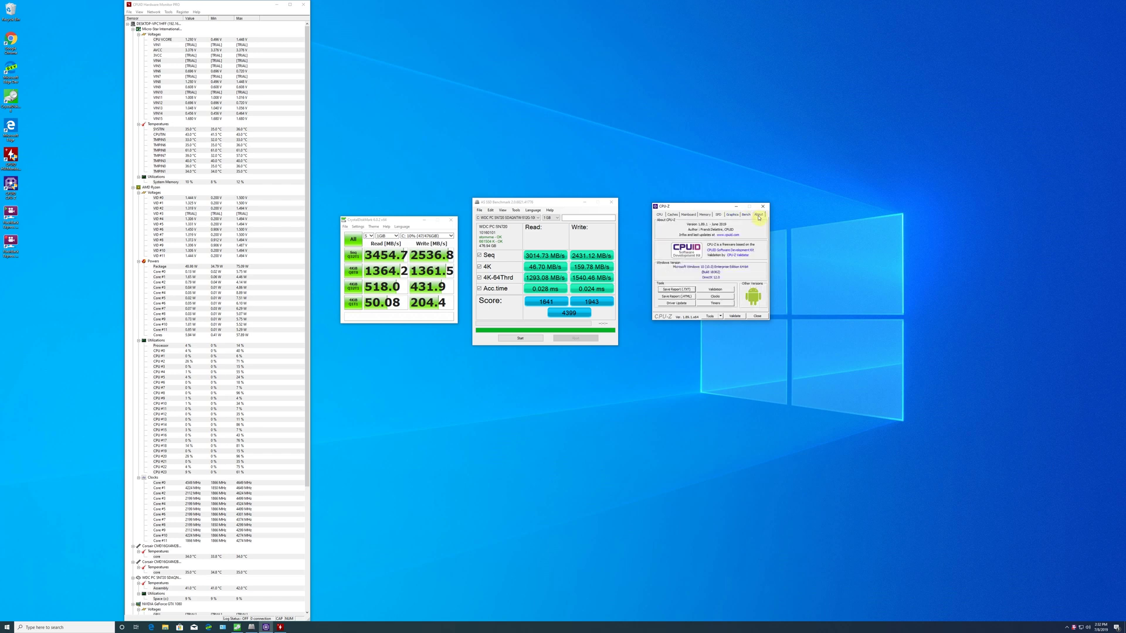
{"action": "left_click", "coordinate": [661, 215]}
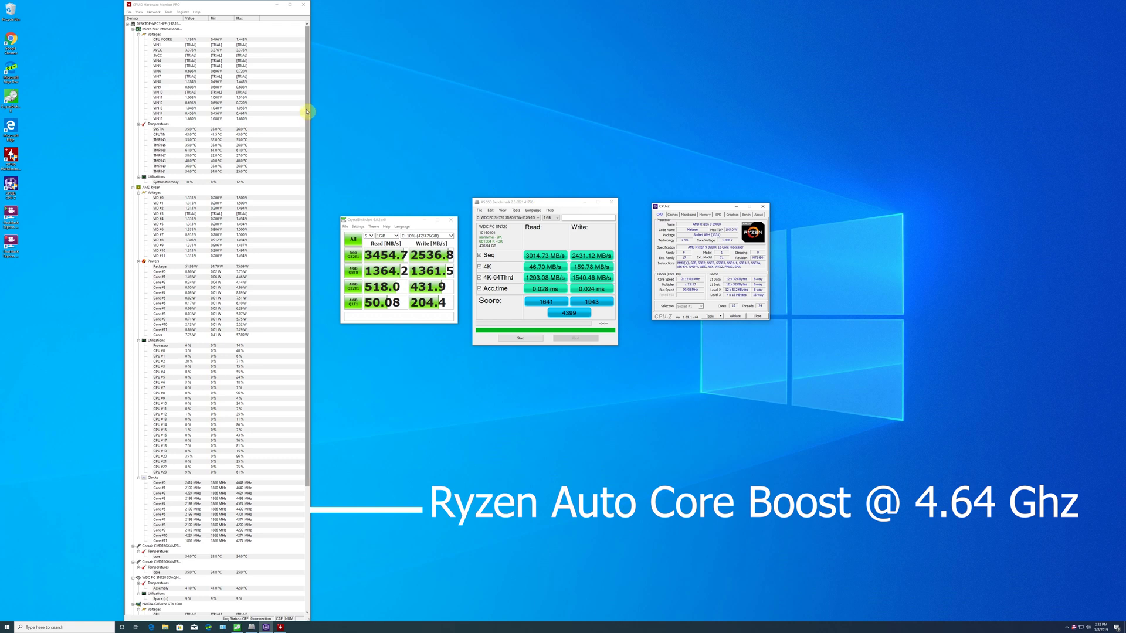
Switch to CPUID Hardware Monitor and examine the processor, memory, drive and graphics card sensor readings down to the network bandwidth.
{"action": "left_click_drag", "start_coordinate": [306, 111], "coordinate": [311, 156]}
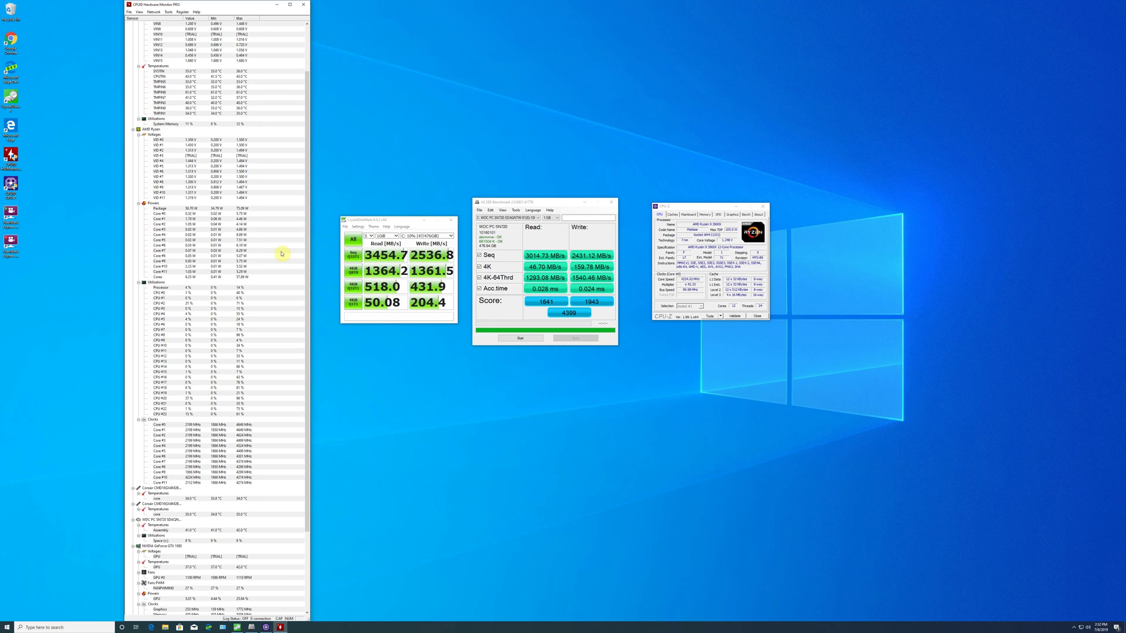
{"action": "scroll", "coordinate": [282, 253], "scroll_direction": "down", "scroll_amount": 3}
{"action": "scroll", "coordinate": [281, 253], "scroll_direction": "down", "scroll_amount": 3}
{"action": "scroll", "coordinate": [281, 254], "scroll_direction": "down", "scroll_amount": 3}
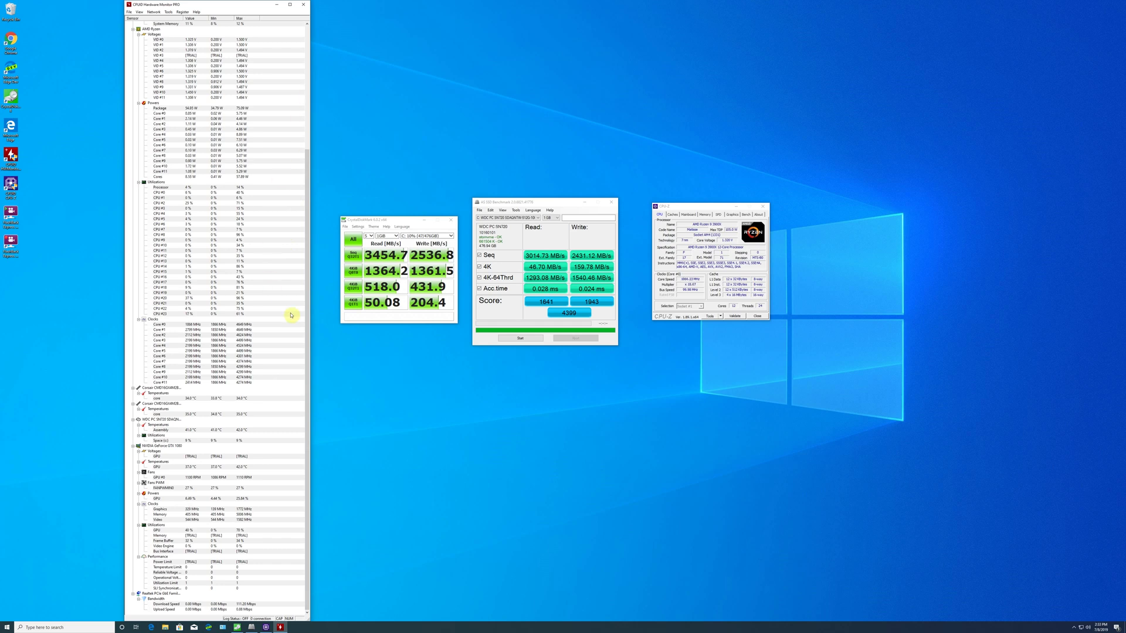
Bring up the CrystalDiskMark and AS SSD windows to examine the drive's read and write benchmark results.
{"action": "left_click", "coordinate": [398, 218]}
{"action": "left_click_drag", "start_coordinate": [398, 218], "coordinate": [390, 213]}
{"action": "left_click_drag", "start_coordinate": [533, 202], "coordinate": [535, 204]}
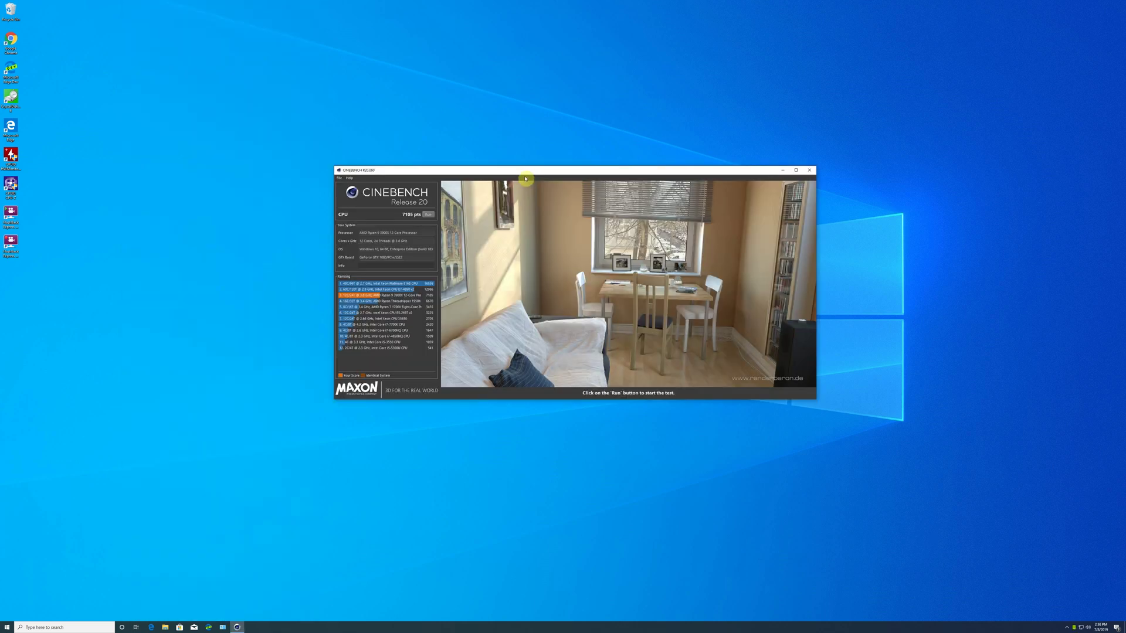
Reposition the Cinebench Release 20 window and examine the CPU score against the ranking list.
{"action": "left_click_drag", "start_coordinate": [523, 171], "coordinate": [491, 147]}
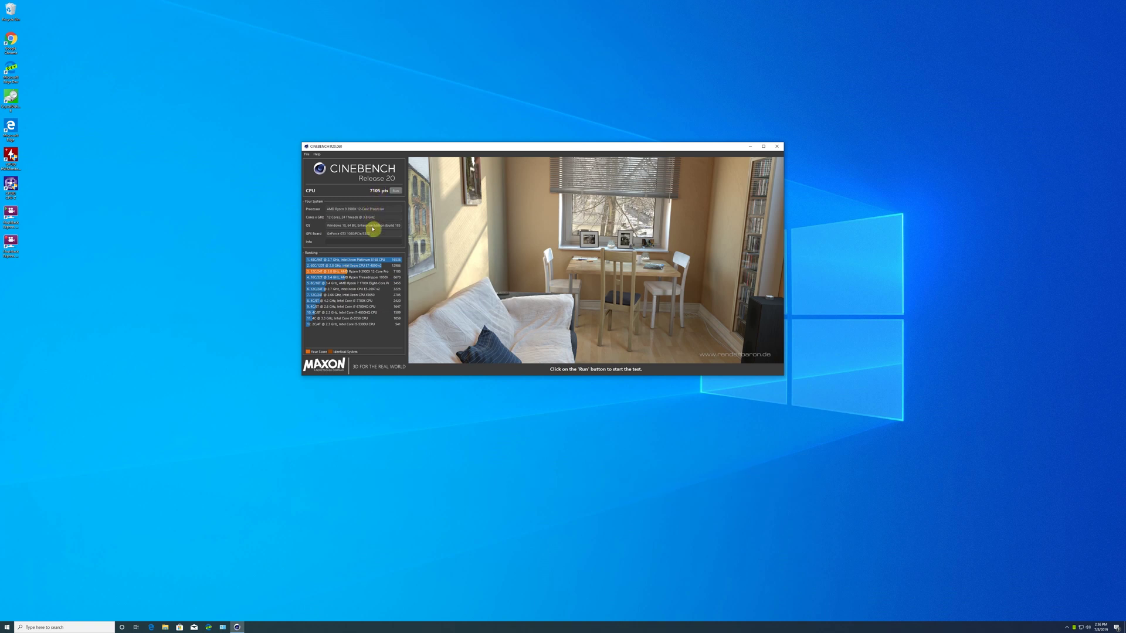
{"action": "mouse_move", "coordinate": [352, 272]}
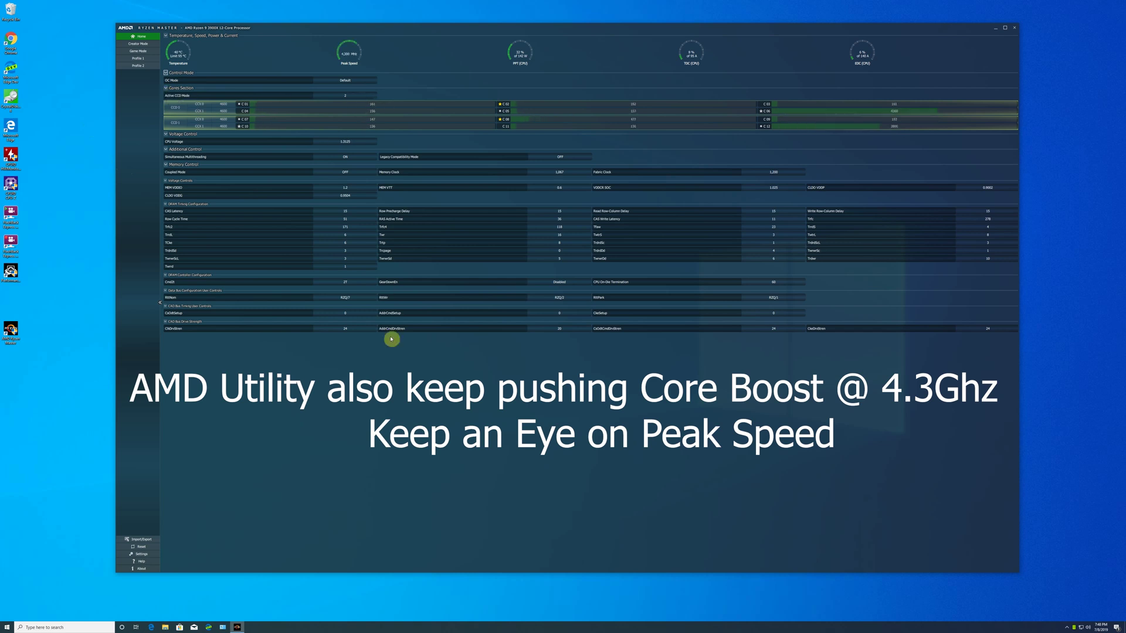
Switch to Ryzen Master and review the Creator Mode, Game Mode, Profile 1 and Profile 2 settings.
{"action": "left_click", "coordinate": [139, 47]}
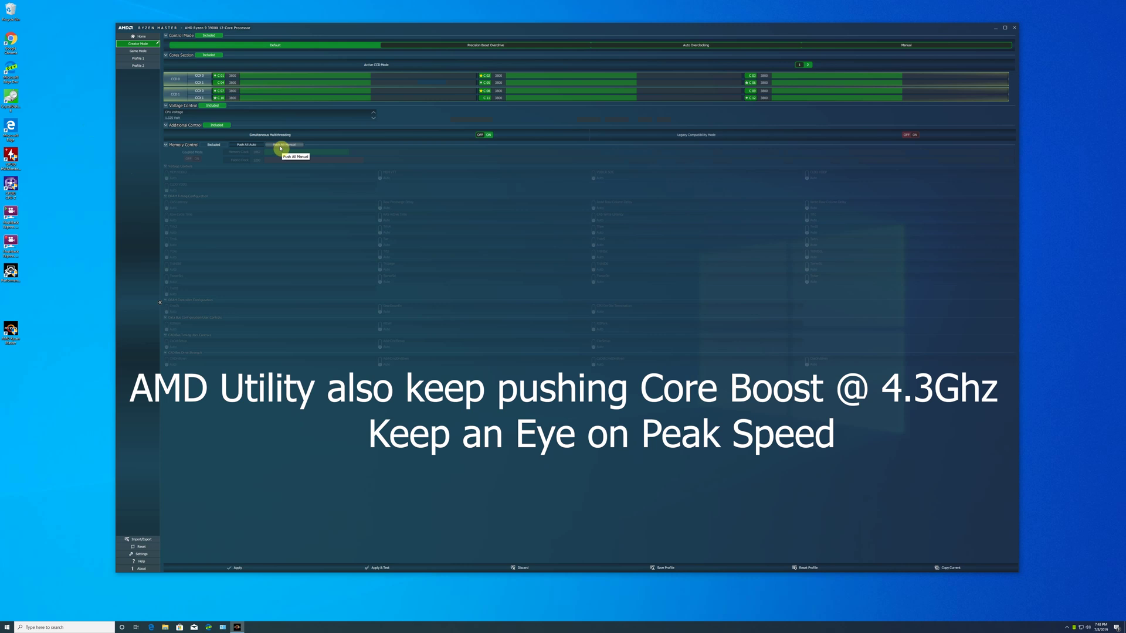
{"action": "left_click", "coordinate": [147, 56]}
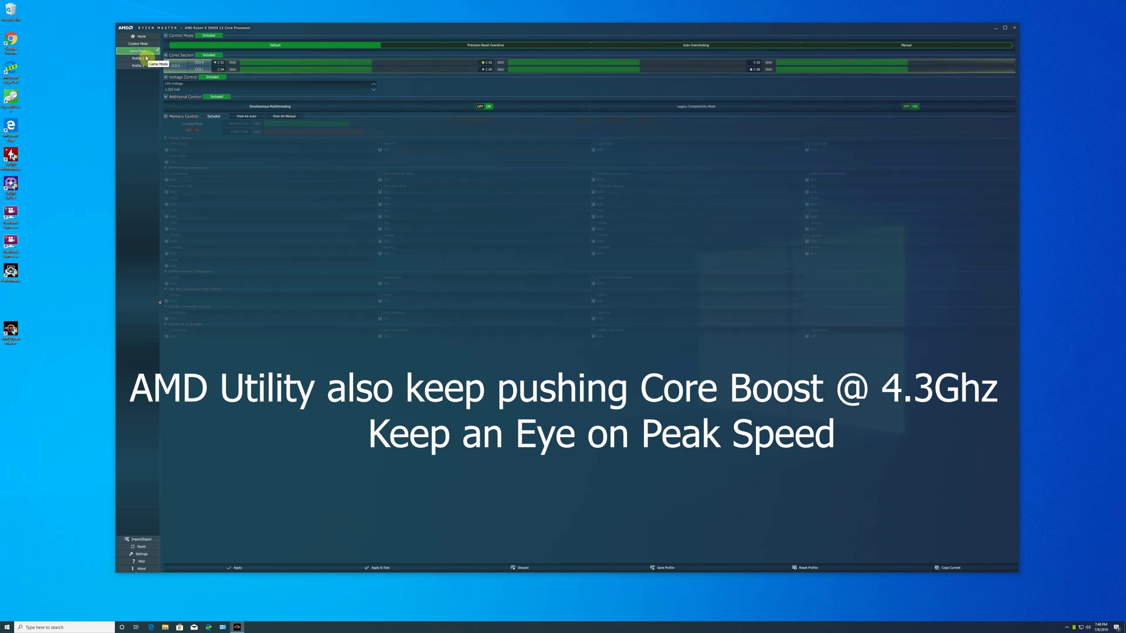
{"action": "left_click", "coordinate": [147, 58]}
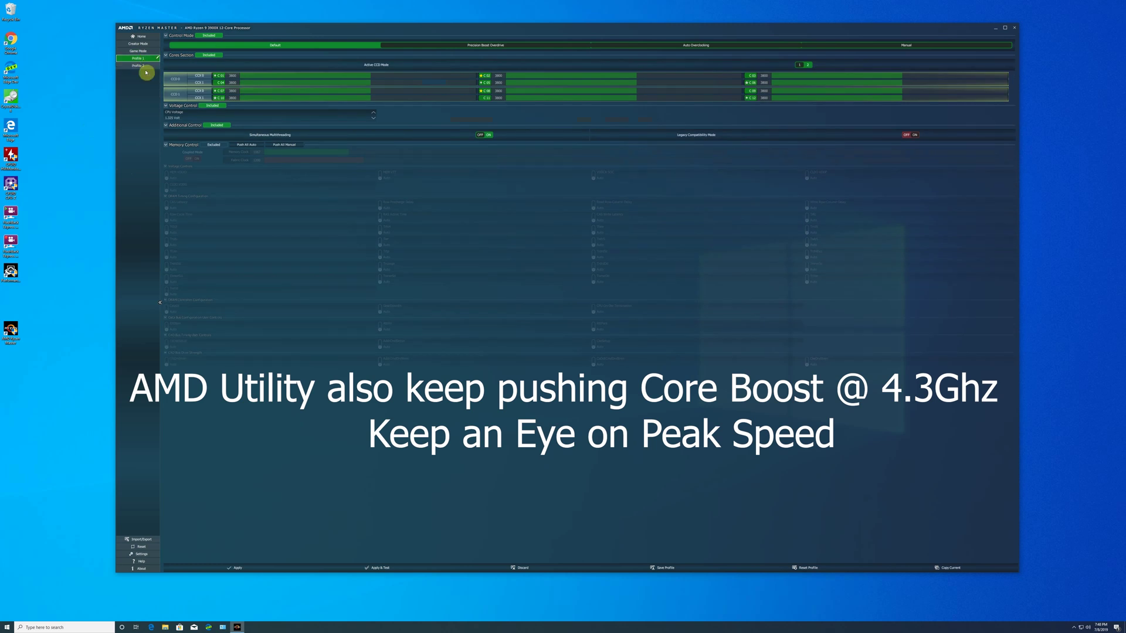
{"action": "left_click", "coordinate": [147, 67]}
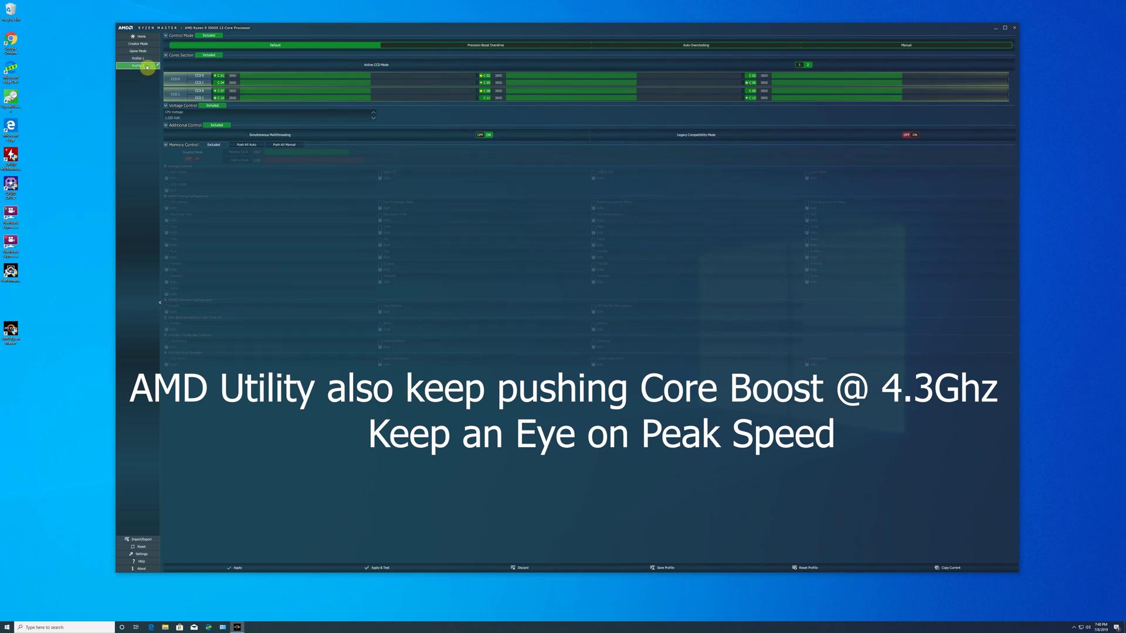
In Game Mode, preview the Precision Boost Overdrive and Auto Overclocking control modes without applying them.
{"action": "left_click", "coordinate": [147, 51]}
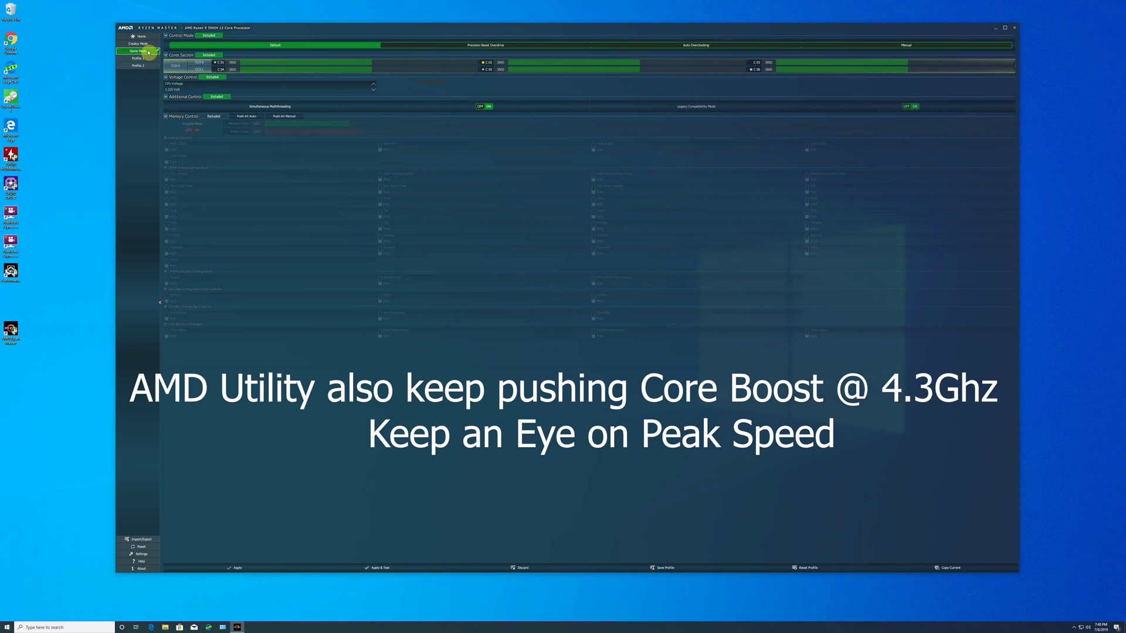
{"action": "left_click", "coordinate": [501, 47]}
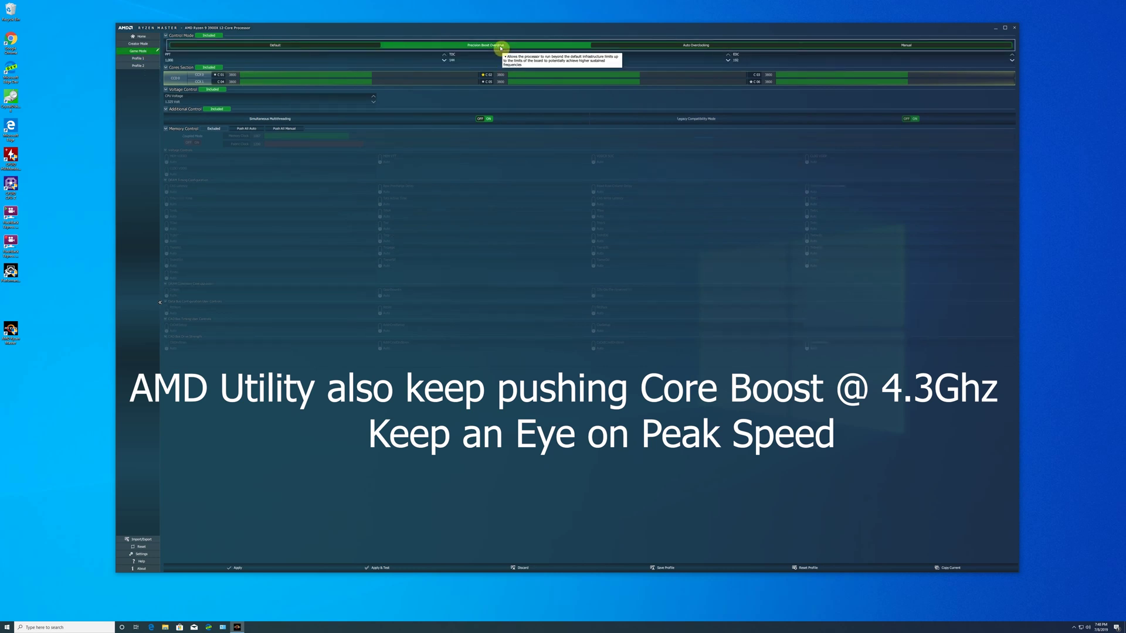
{"action": "left_click", "coordinate": [675, 46]}
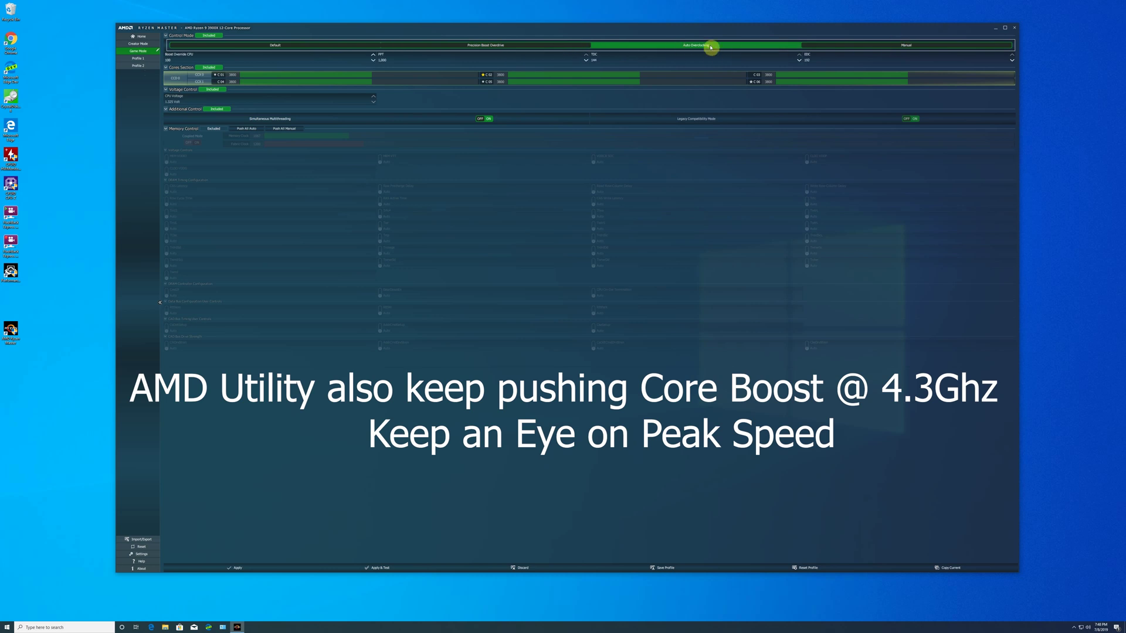
Return to the Home overview and toggle the Temperature, Speed, Power & Current section.
{"action": "left_click", "coordinate": [134, 38]}
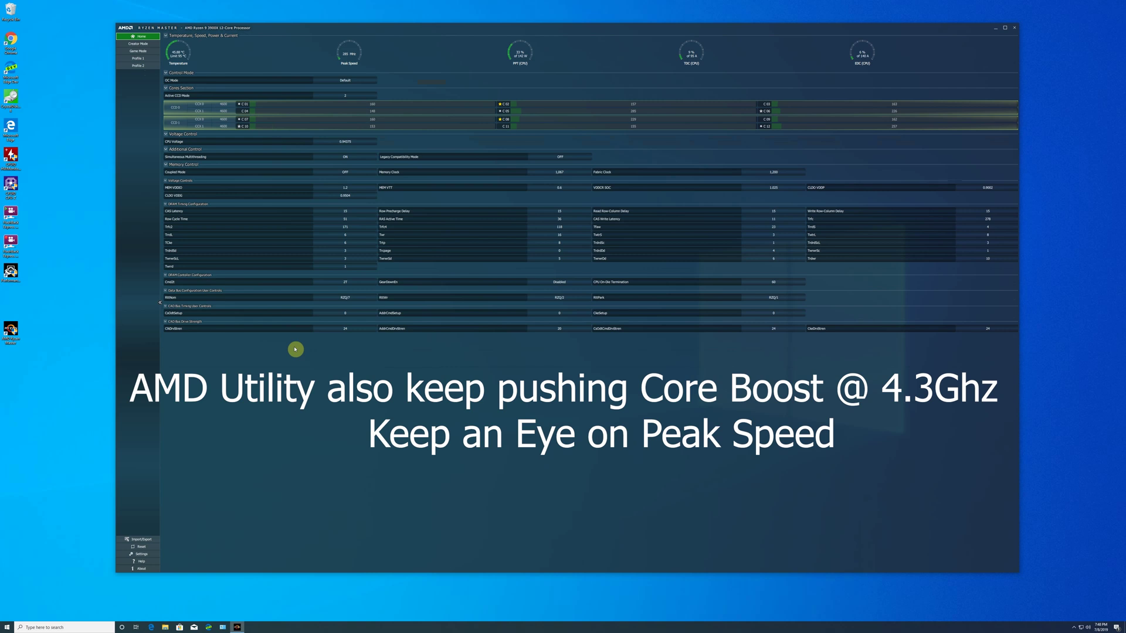
{"action": "left_click", "coordinate": [166, 36]}
{"action": "left_click", "coordinate": [166, 36]}
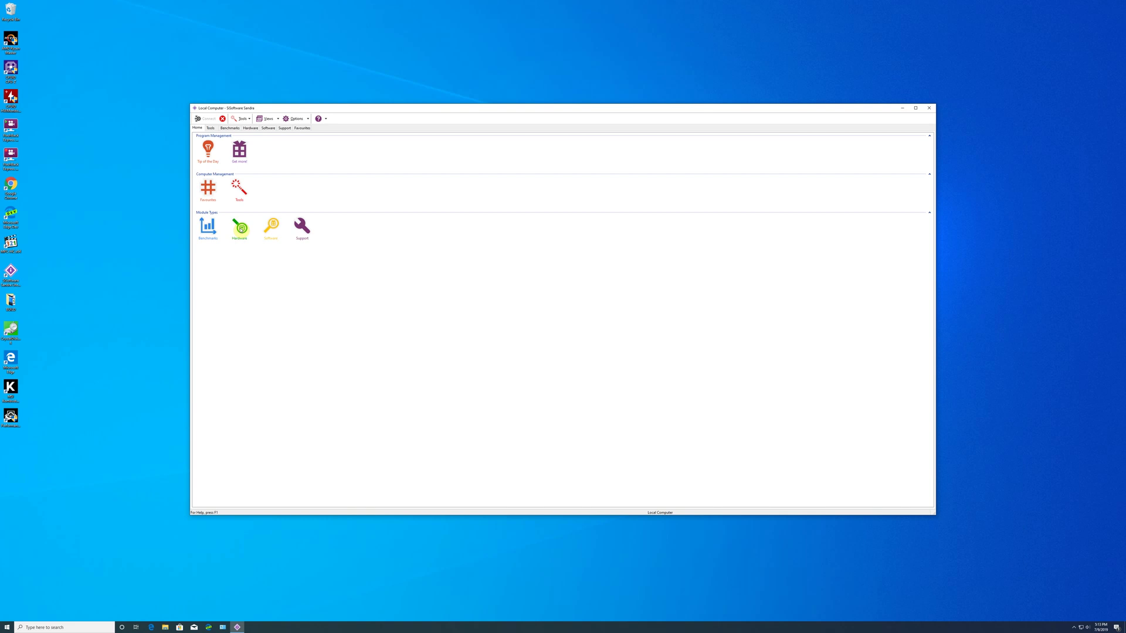
Switch to SiSoftware Sandra and open the Computer Overview from its hardware modules.
{"action": "left_click", "coordinate": [240, 229]}
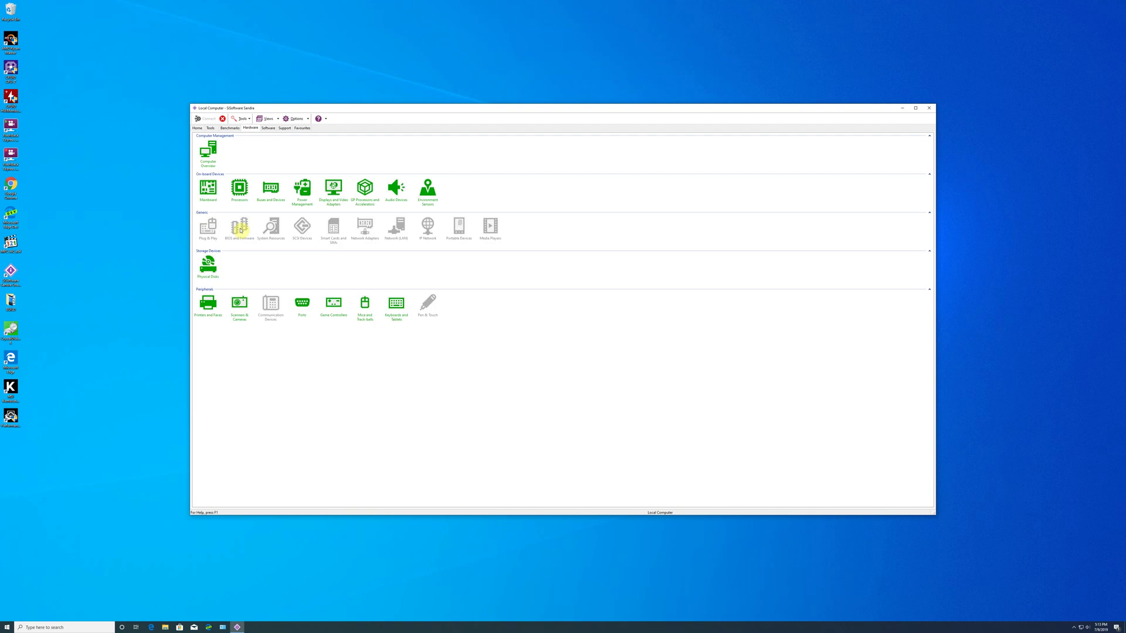
{"action": "double_click", "coordinate": [212, 151]}
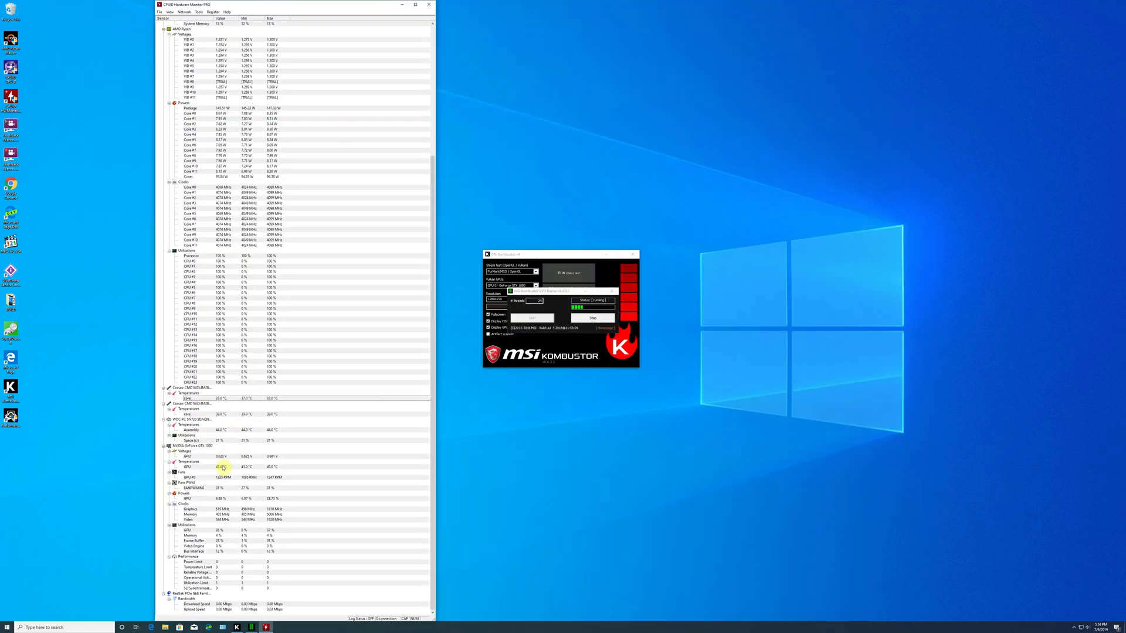
Examine the voltage, temperature, power, clock and utilization readings in Hardware Monitor while the MSI Kombustor CPU burner runs.
{"action": "scroll", "coordinate": [239, 478], "scroll_direction": "up", "scroll_amount": 3}
{"action": "scroll", "coordinate": [238, 474], "scroll_direction": "up", "scroll_amount": 5}
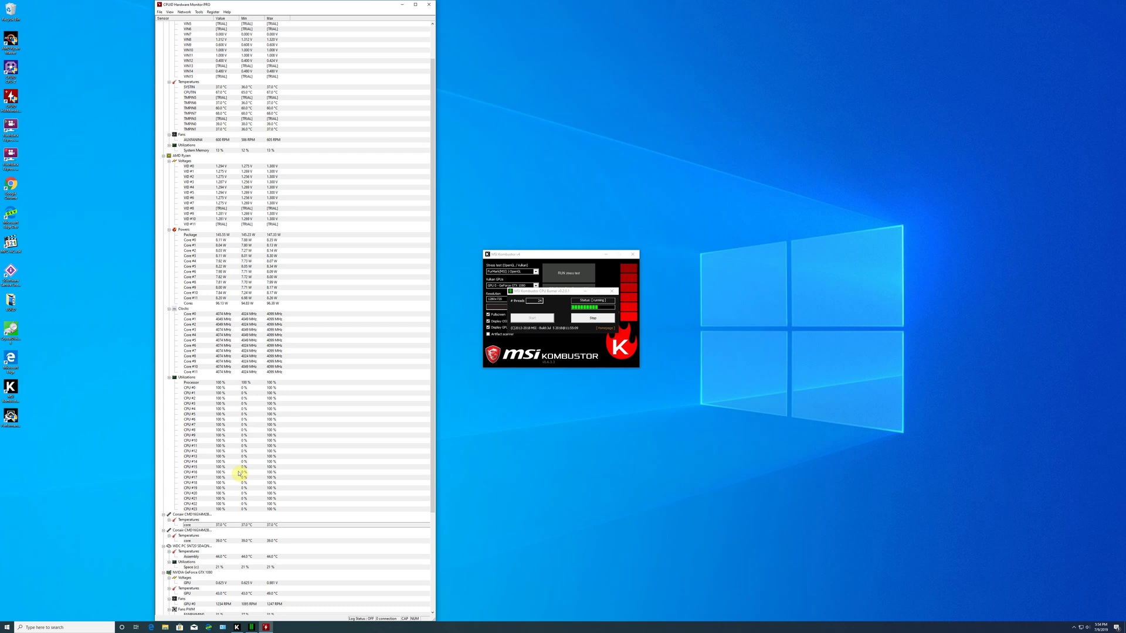
{"action": "scroll", "coordinate": [240, 474], "scroll_direction": "up", "scroll_amount": 3}
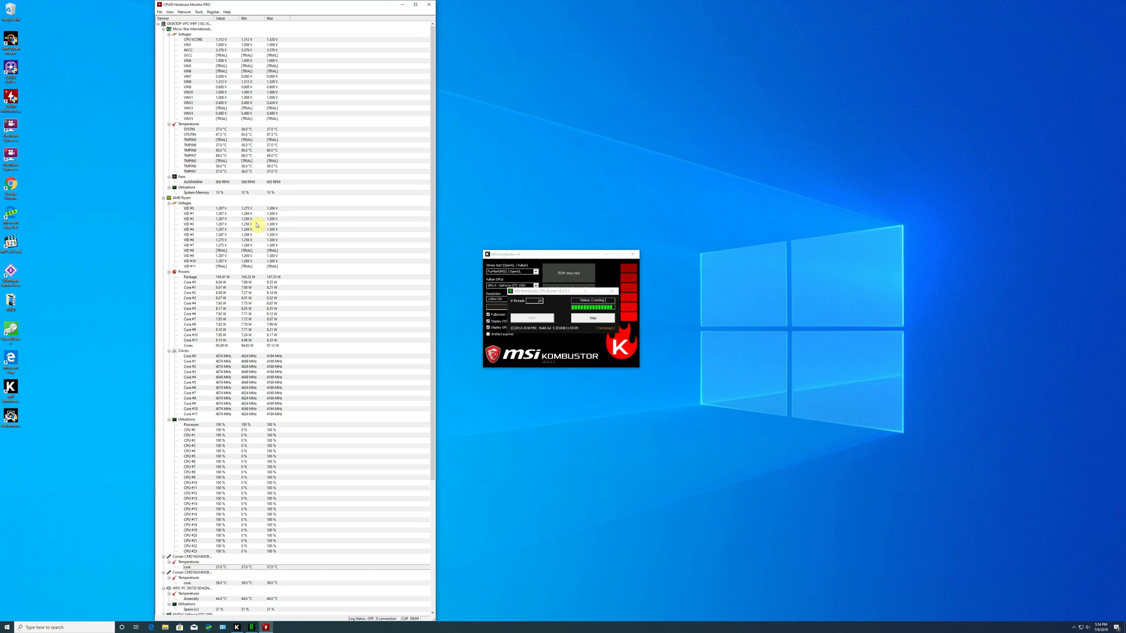
{"action": "scroll", "coordinate": [257, 224], "scroll_direction": "down", "scroll_amount": 12}
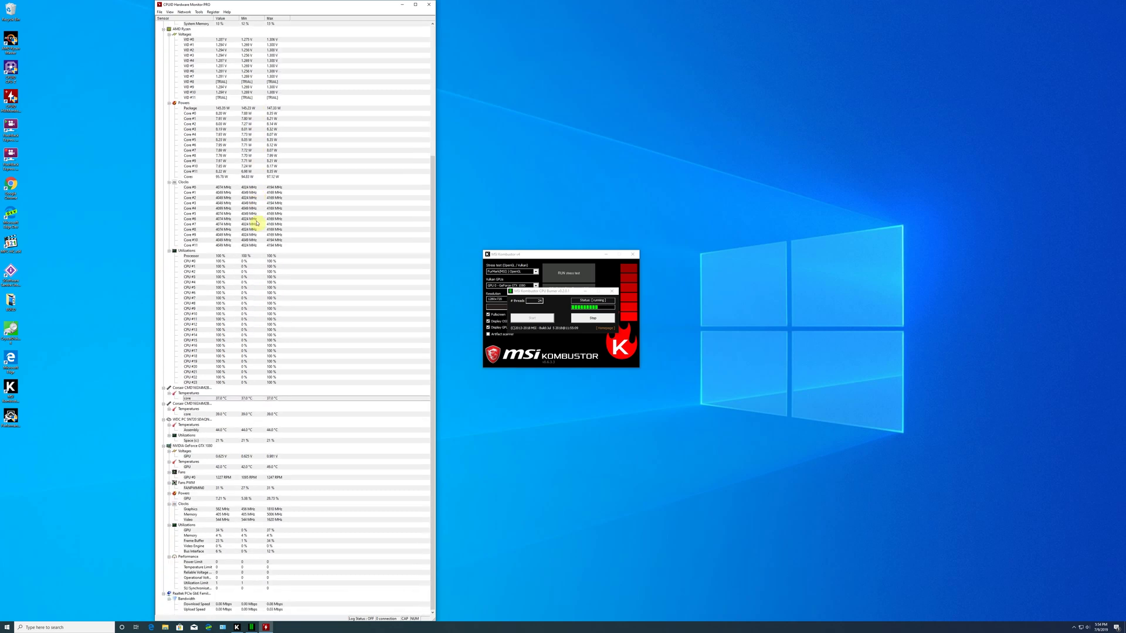
{"action": "scroll", "coordinate": [311, 300], "scroll_direction": "up", "scroll_amount": 6}
{"action": "scroll", "coordinate": [312, 300], "scroll_direction": "up", "scroll_amount": 1}
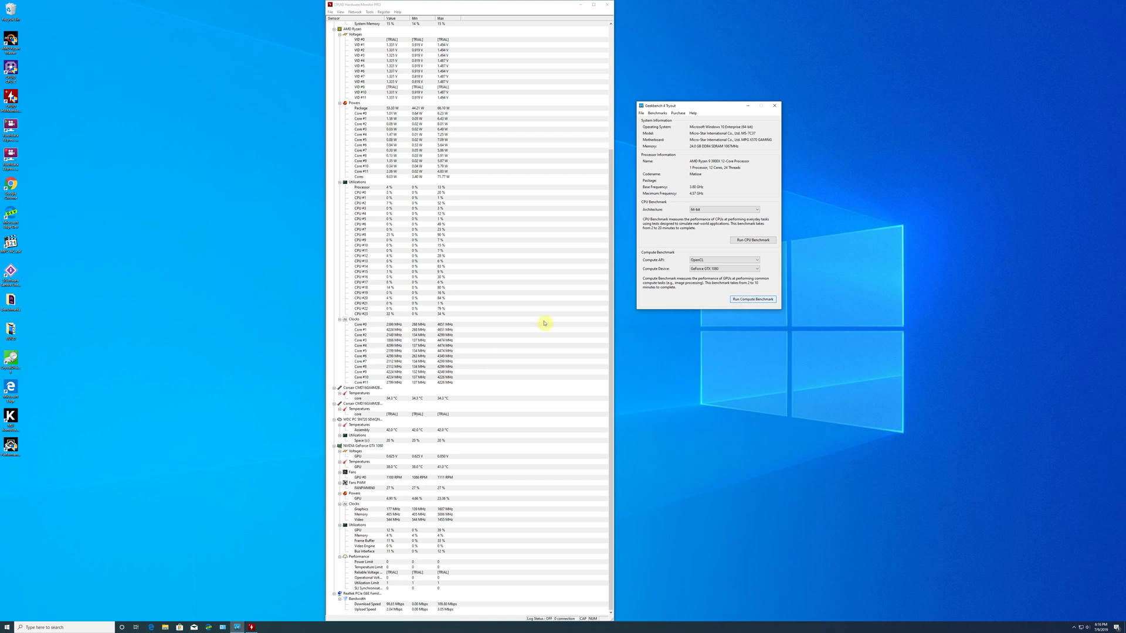
Review the Geekbench result page in the browser, including system information and performance details, and point out the multi-core and single-core scores.
{"action": "left_click", "coordinate": [393, 330]}
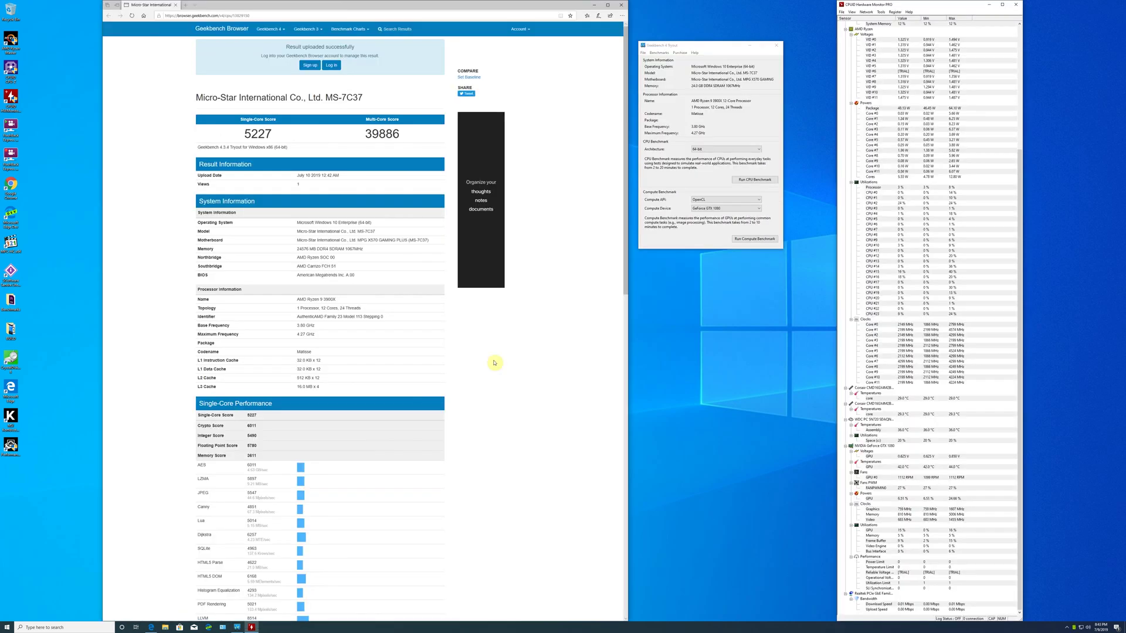
{"action": "scroll", "coordinate": [470, 353], "scroll_direction": "down", "scroll_amount": 2}
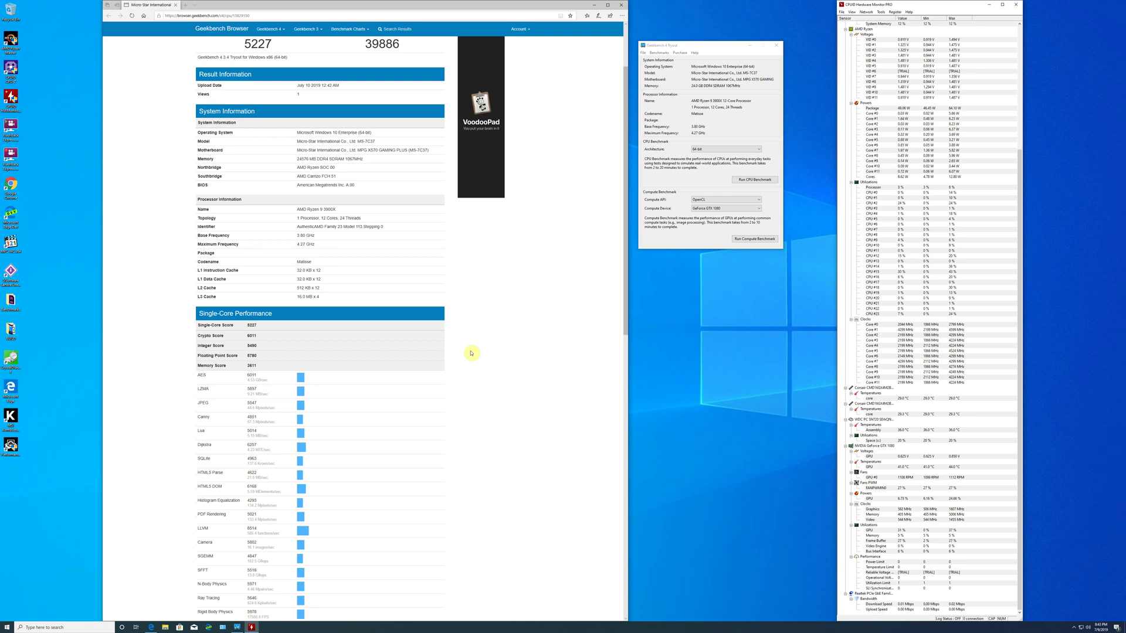
{"action": "scroll", "coordinate": [471, 353], "scroll_direction": "up", "scroll_amount": 2}
{"action": "left_click_drag", "start_coordinate": [363, 134], "coordinate": [397, 134]}
{"action": "left_click_drag", "start_coordinate": [242, 134], "coordinate": [273, 134]}
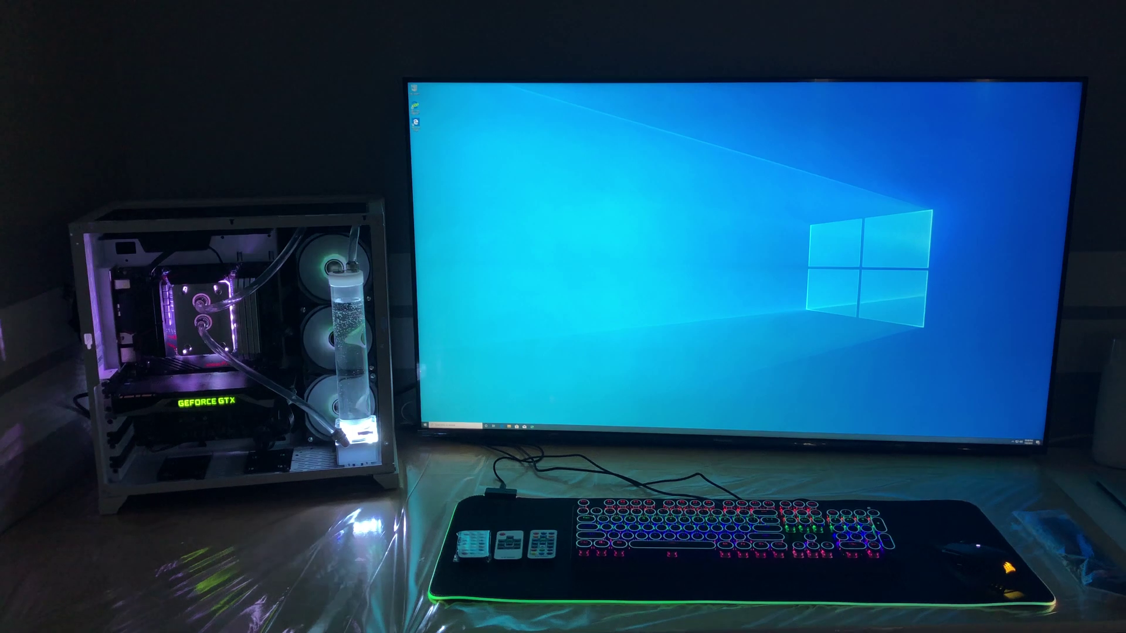